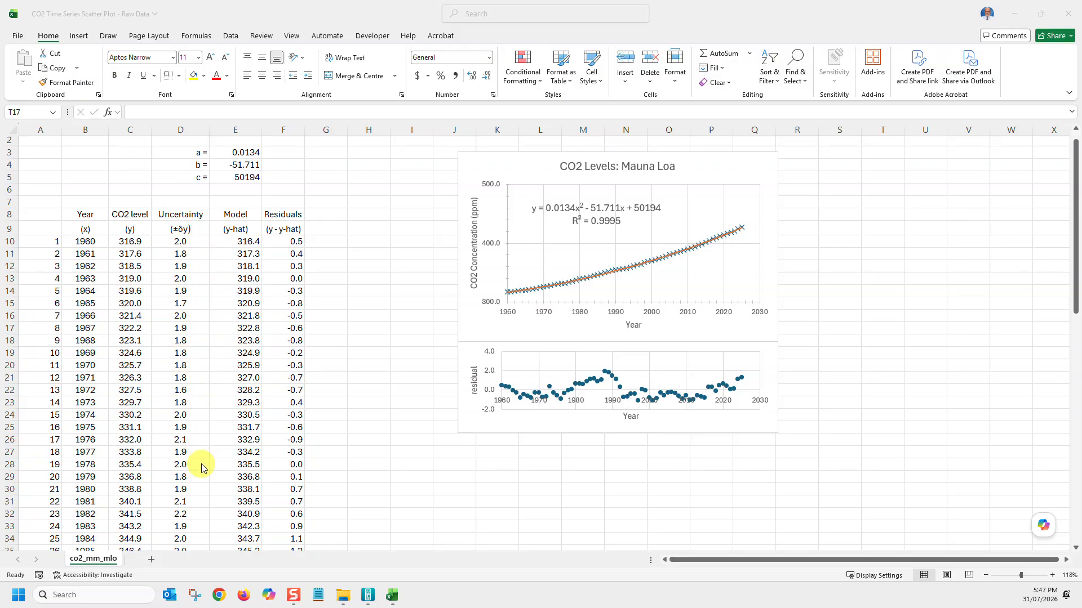
Add error bars to the CO2 Levels: Mauna Loa chart and open their detailed format options
scroll(201, 441, "down", 2)
scroll(201, 447, "down", 7)
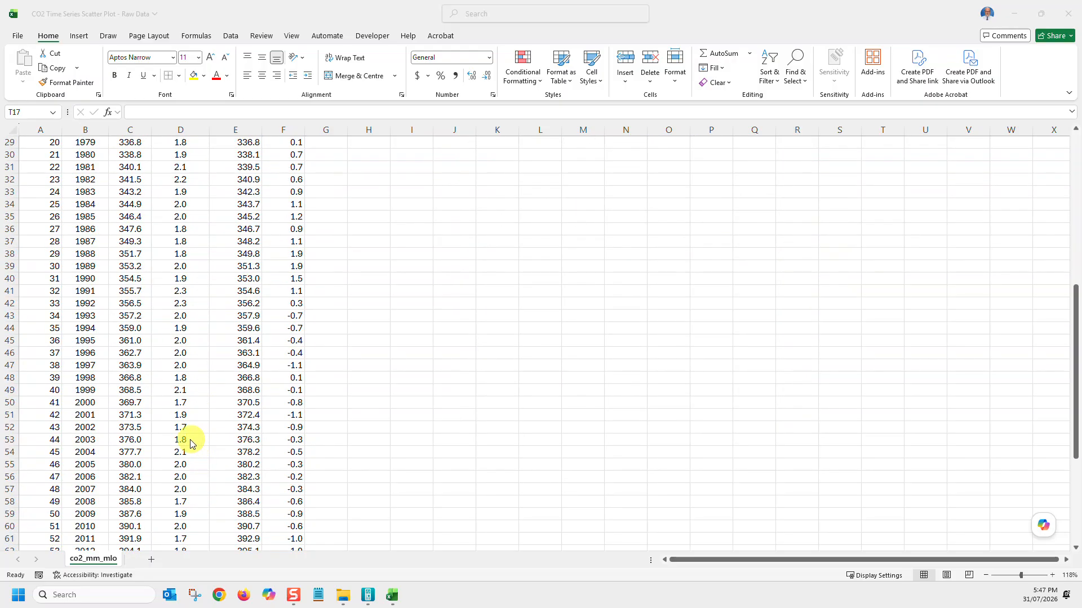
scroll(181, 462, "down", 9)
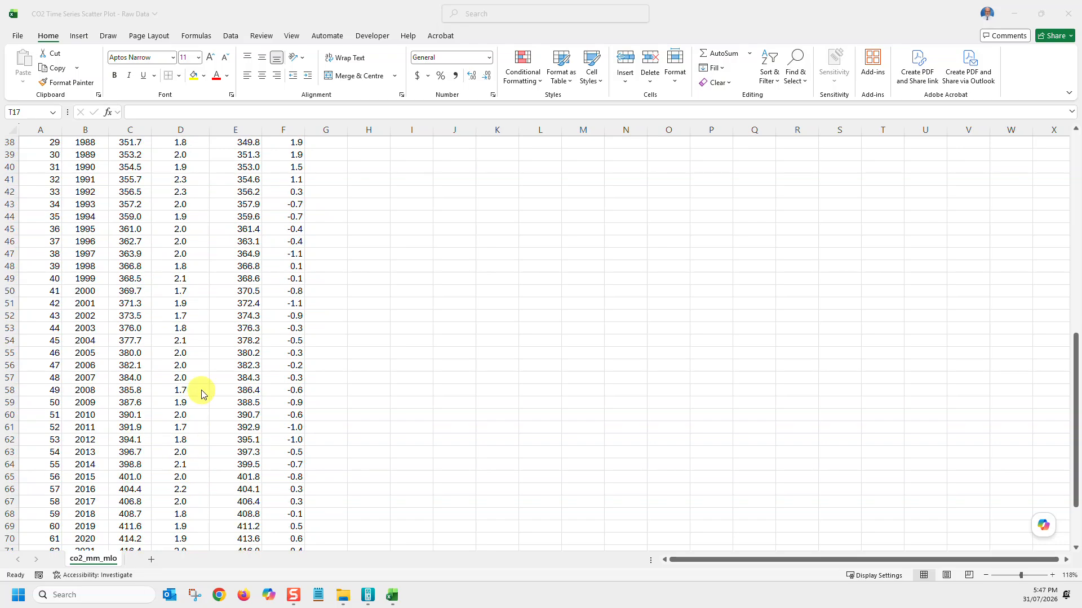
scroll(188, 338, "up", 18)
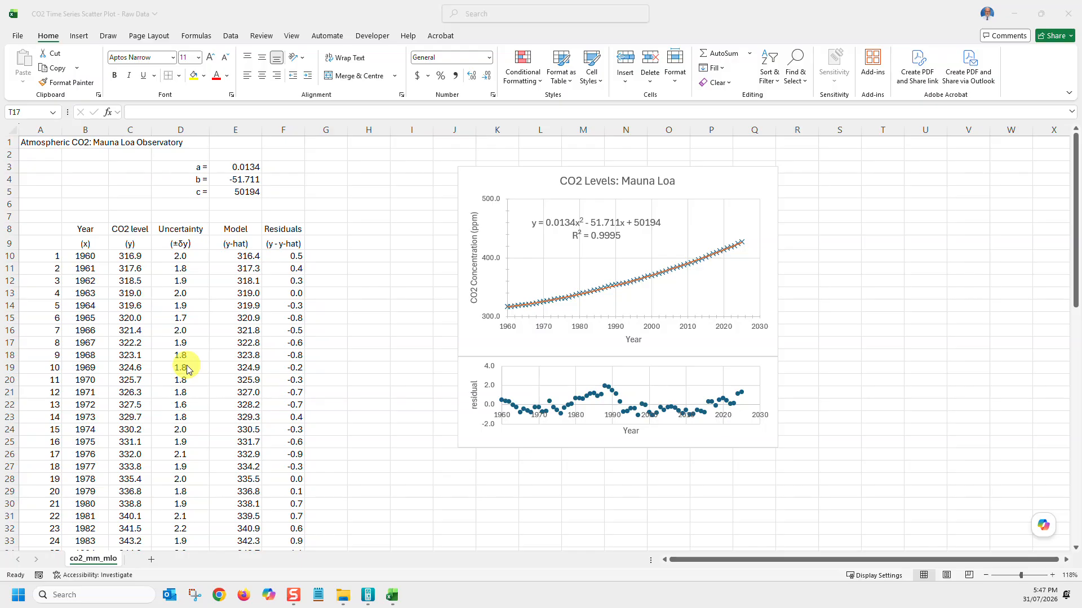
left_click(728, 180)
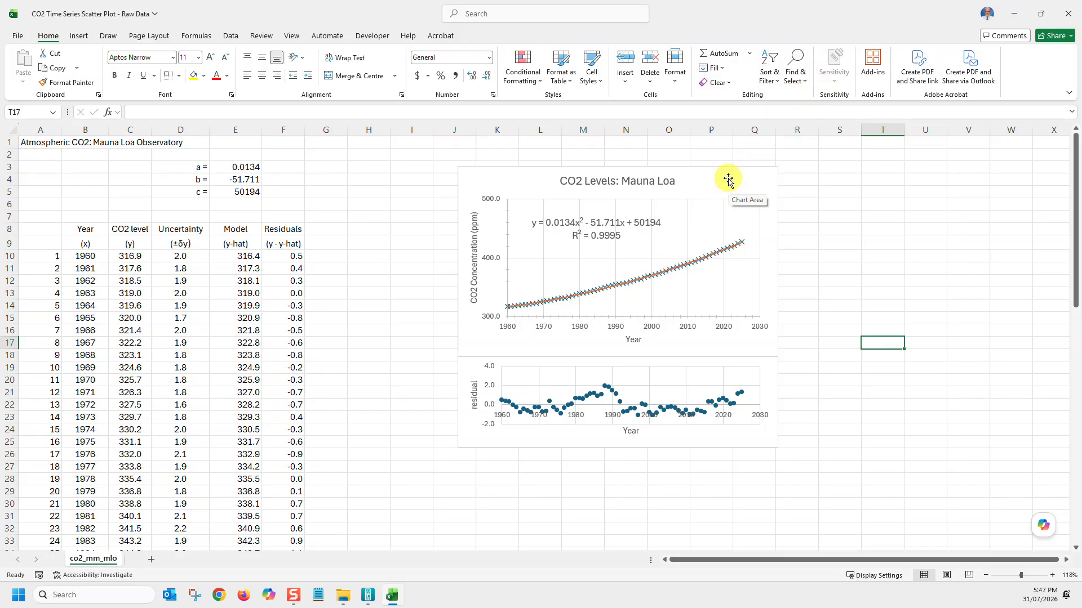
left_click(727, 179)
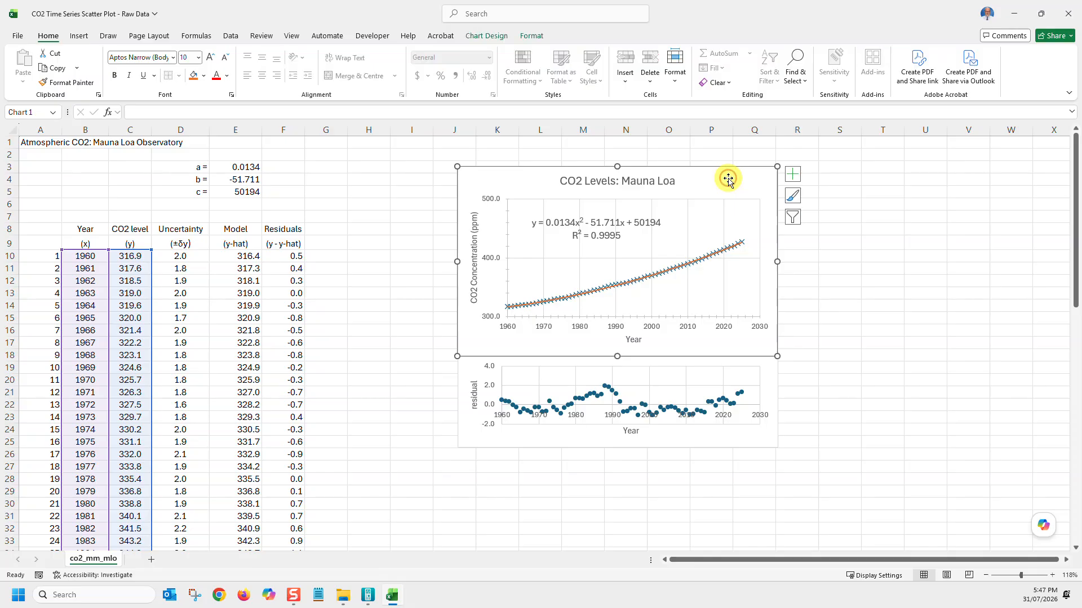
left_click(795, 175)
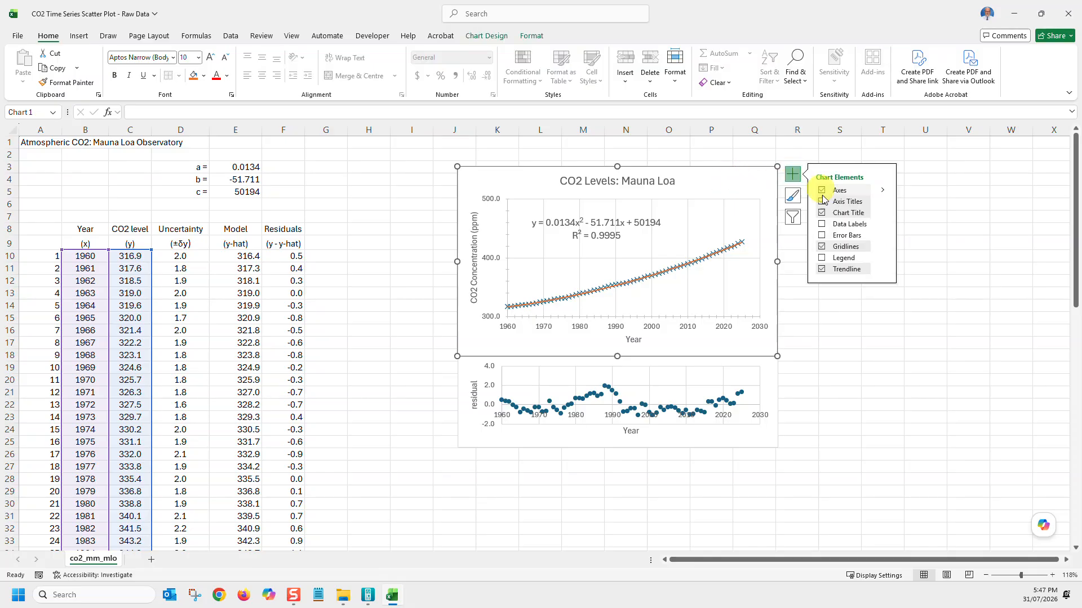
left_click(848, 236)
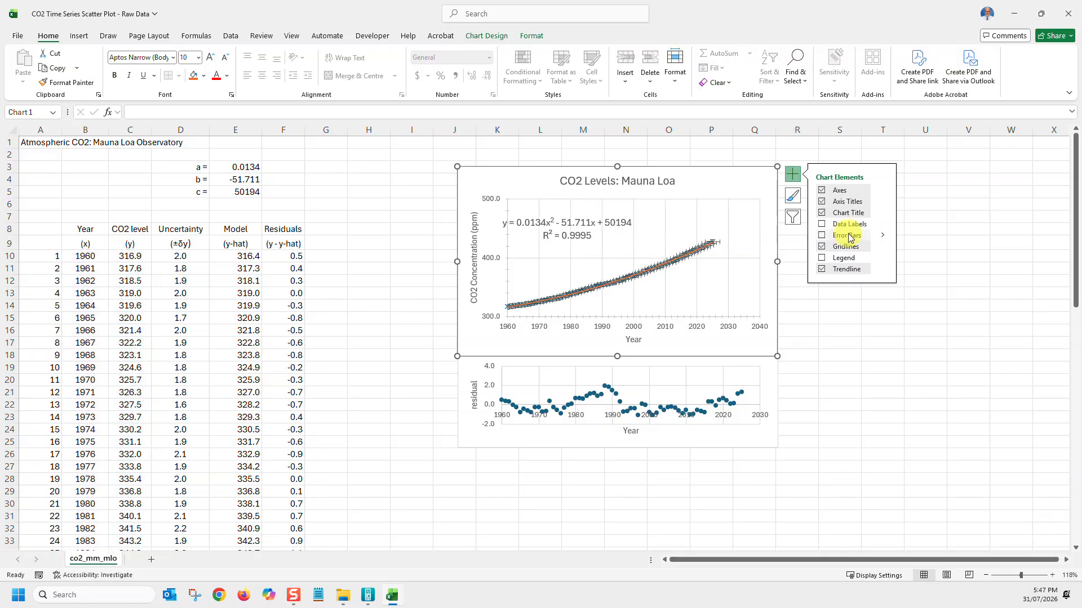
left_click(848, 235)
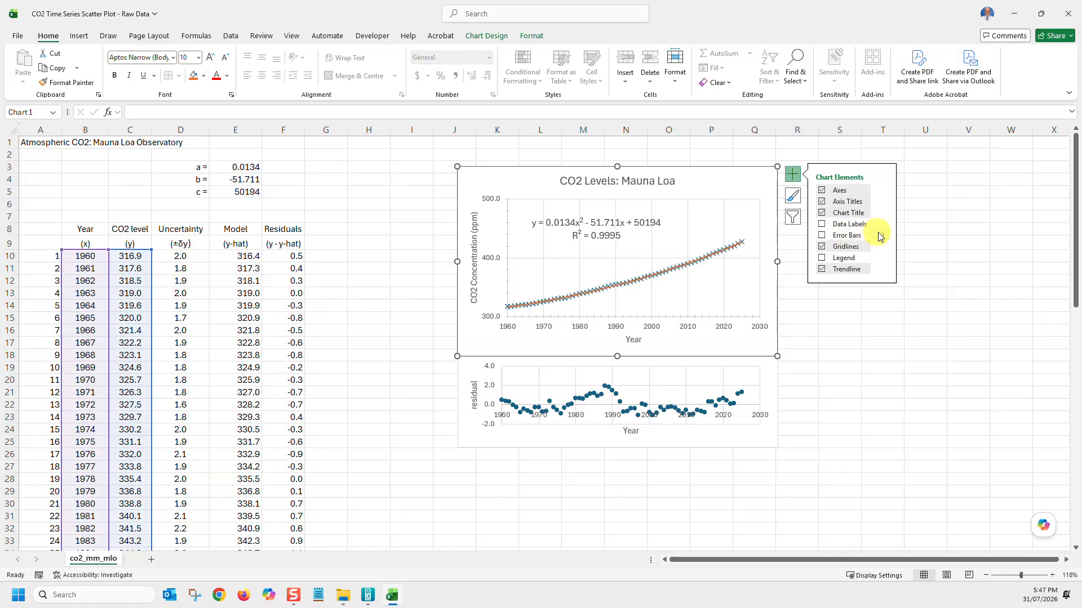
left_click(884, 238)
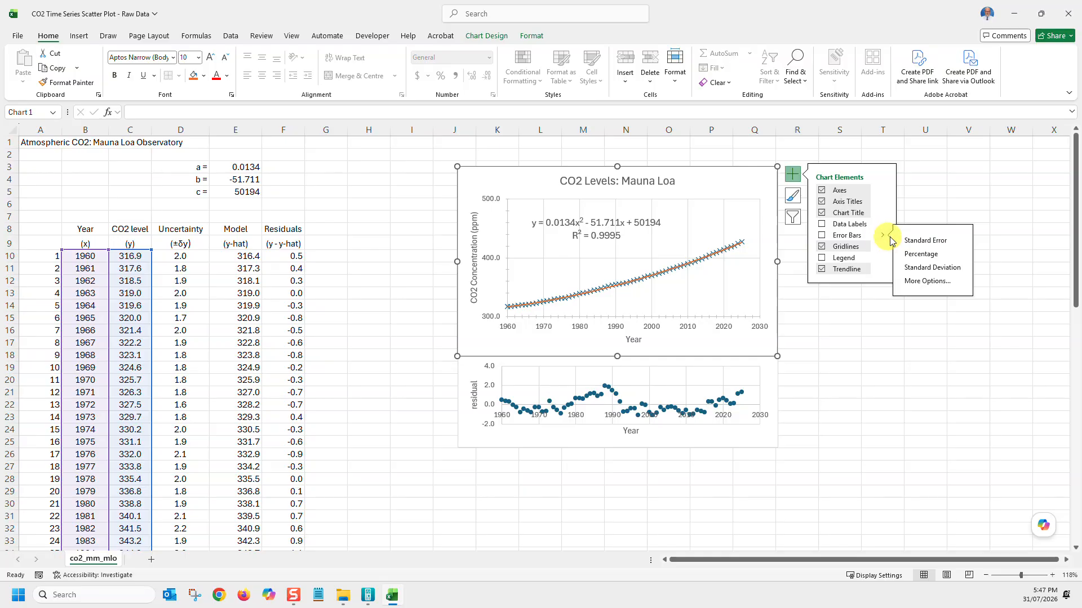
left_click(929, 281)
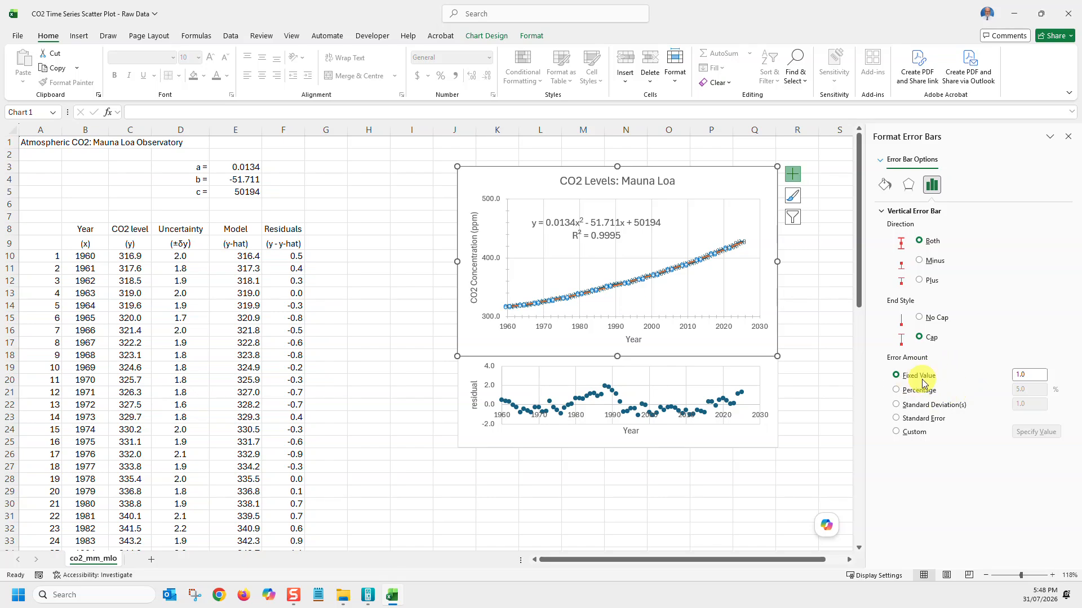
Set the vertical error bars to a custom amount with the uncertainty range D10:D75 as the positive error value
left_click(914, 432)
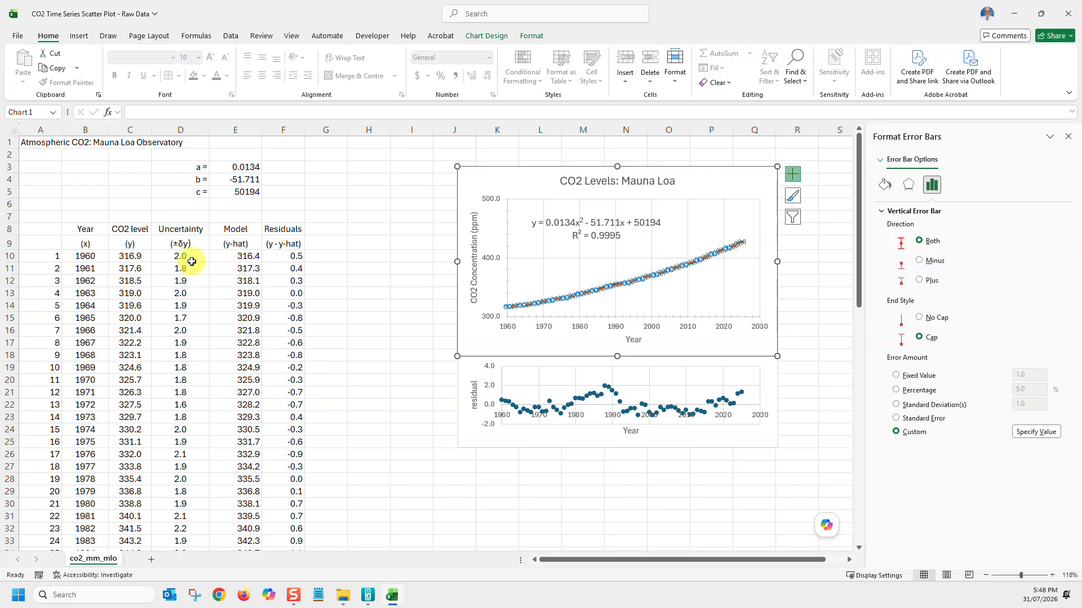
left_click(1035, 433)
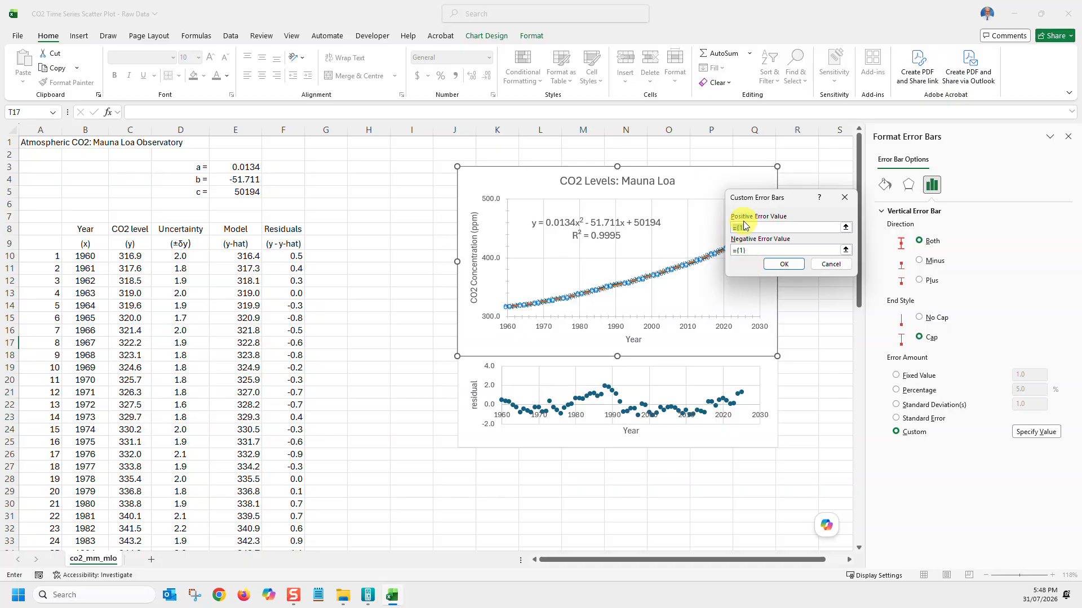
left_click(846, 227)
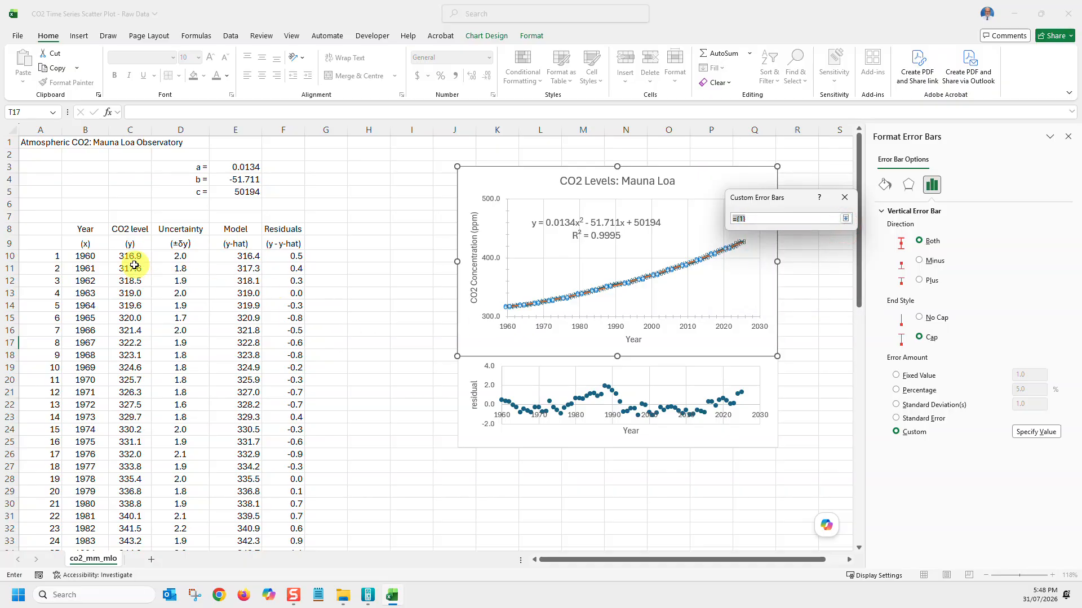
left_click_drag(173, 255, 178, 531)
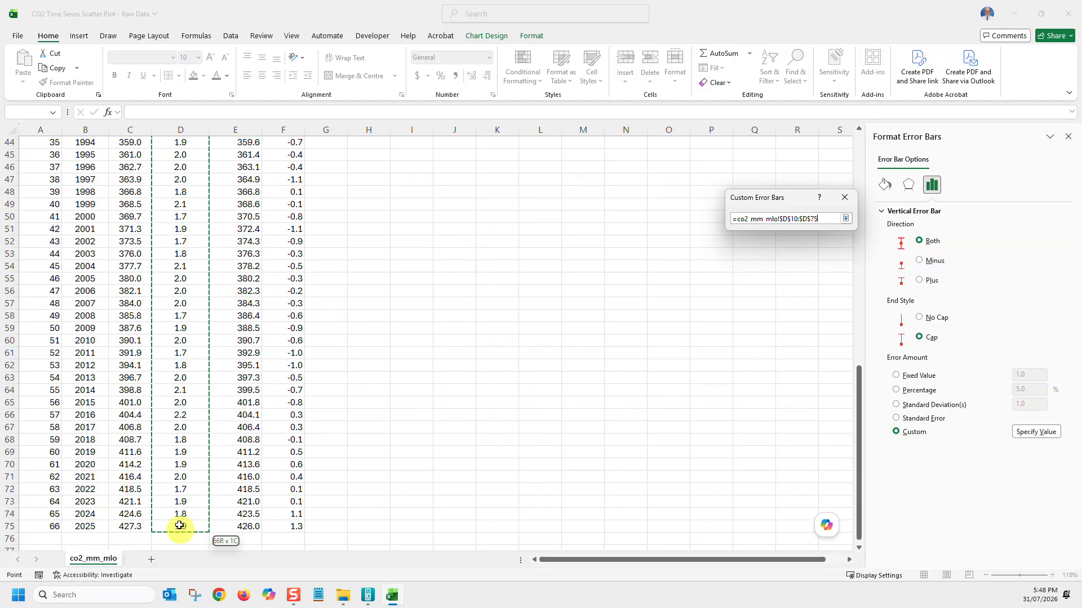
left_click(846, 219)
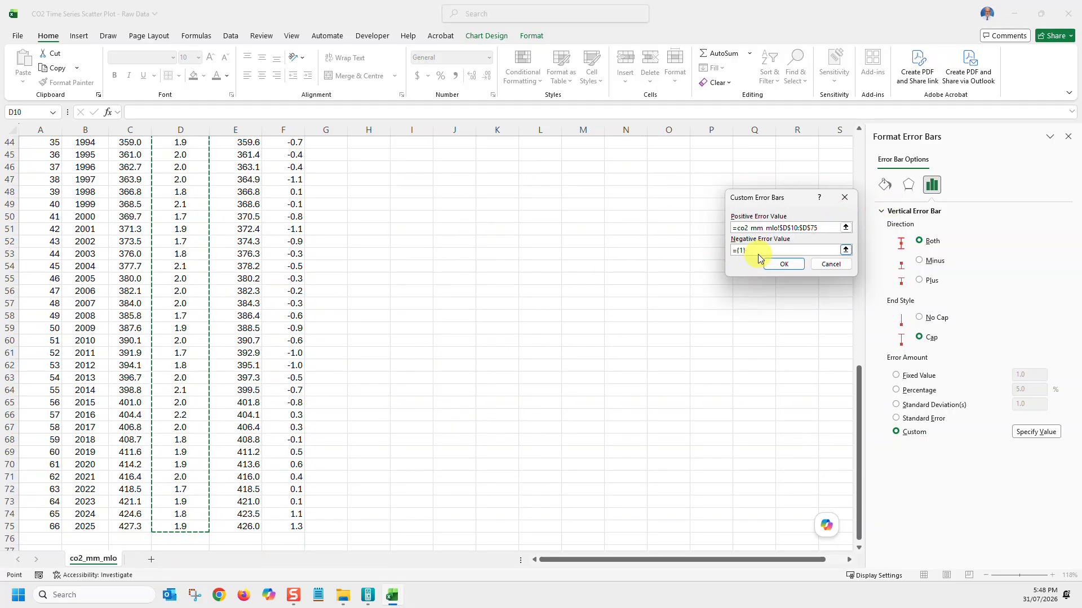
Use the uncertainty range D10:D75 as the negative error value and apply the custom vertical error bars
left_click(846, 250)
scroll(186, 288, "up", 14)
left_click_drag(180, 241, 192, 514)
left_click(849, 222)
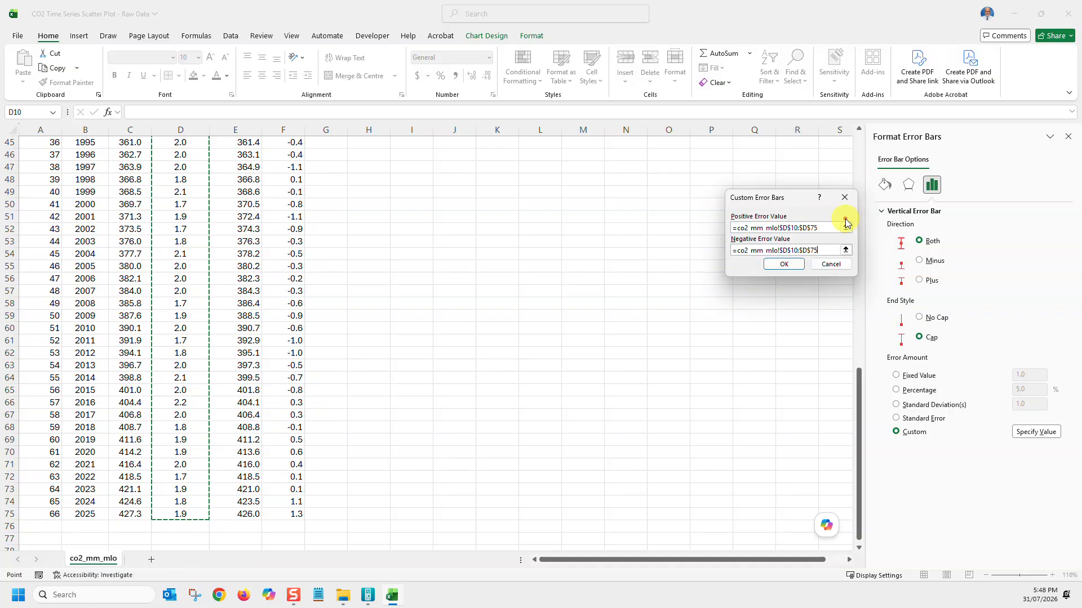
left_click(790, 265)
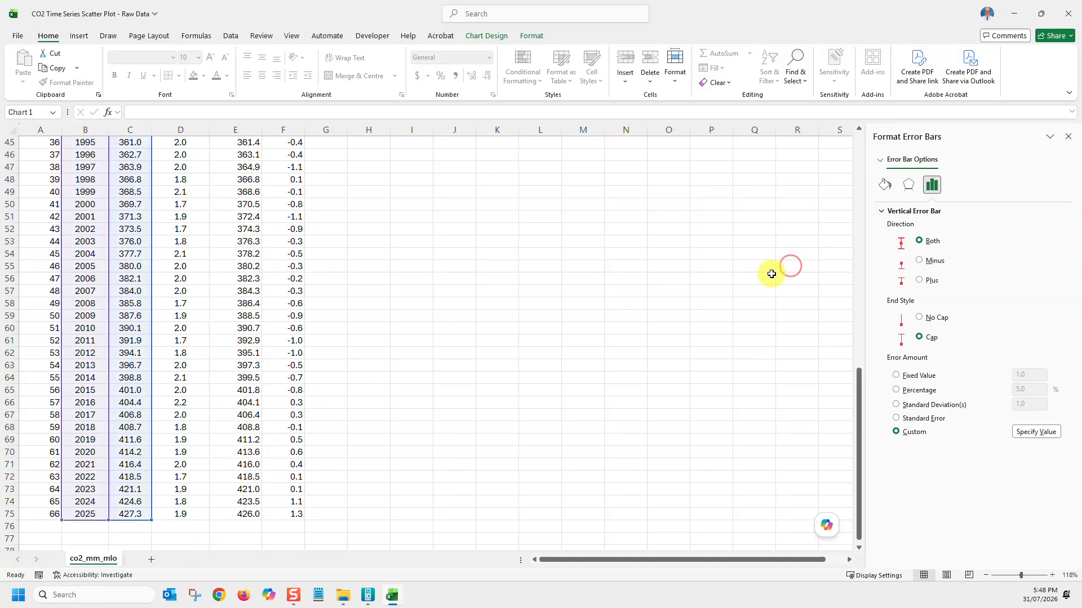
scroll(769, 387, "up", 14)
scroll(745, 358, "up", 1)
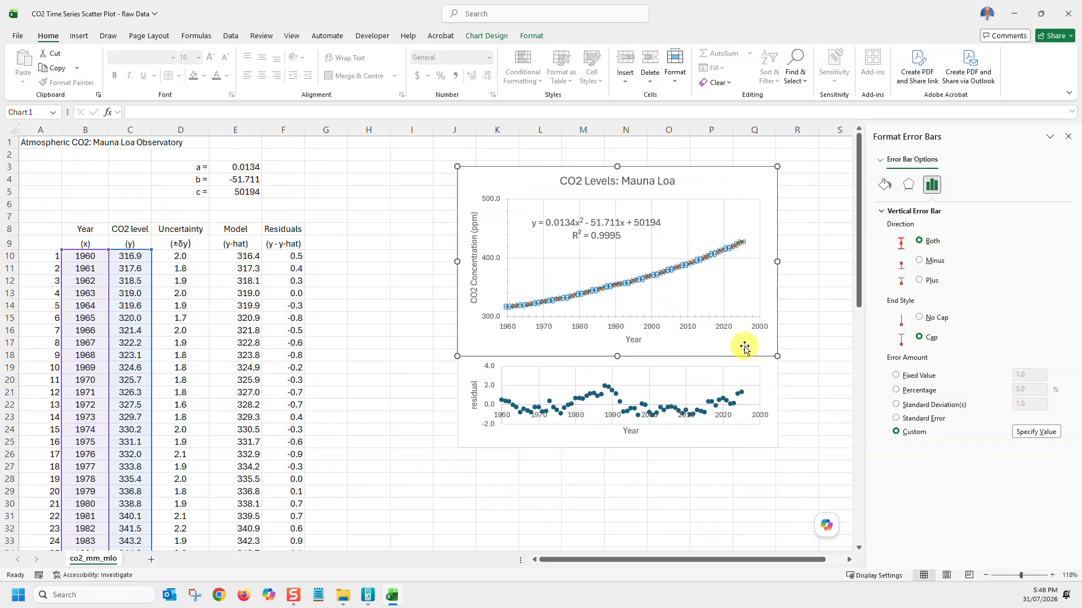
left_click(1066, 141)
left_click(837, 255)
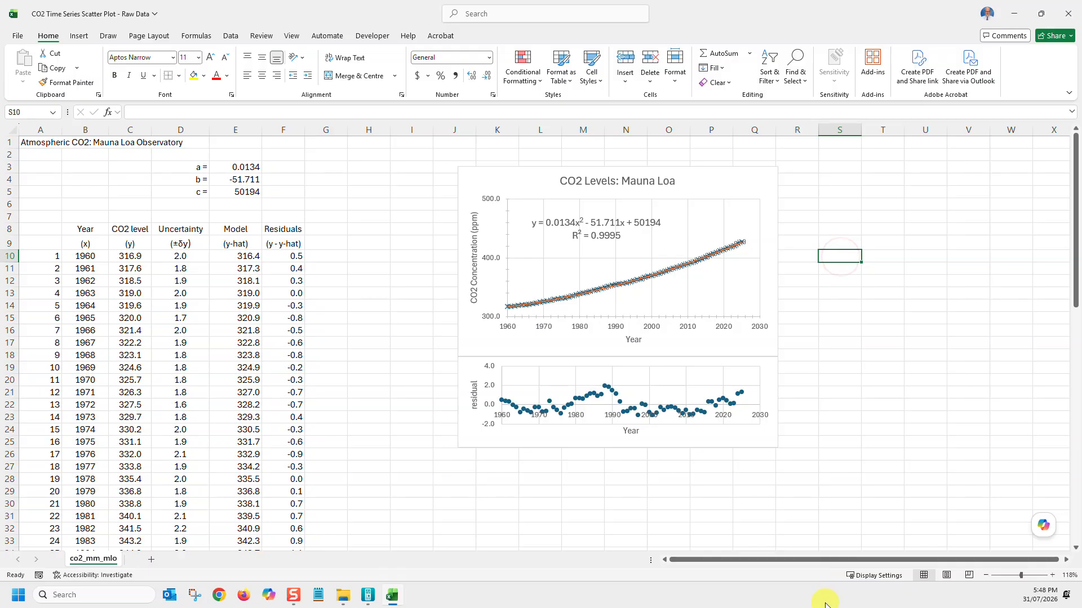
Set the fixed value of the Series 1 X error bars to 0 in the CO2 Levels chart
left_click_drag(1023, 577, 1045, 576)
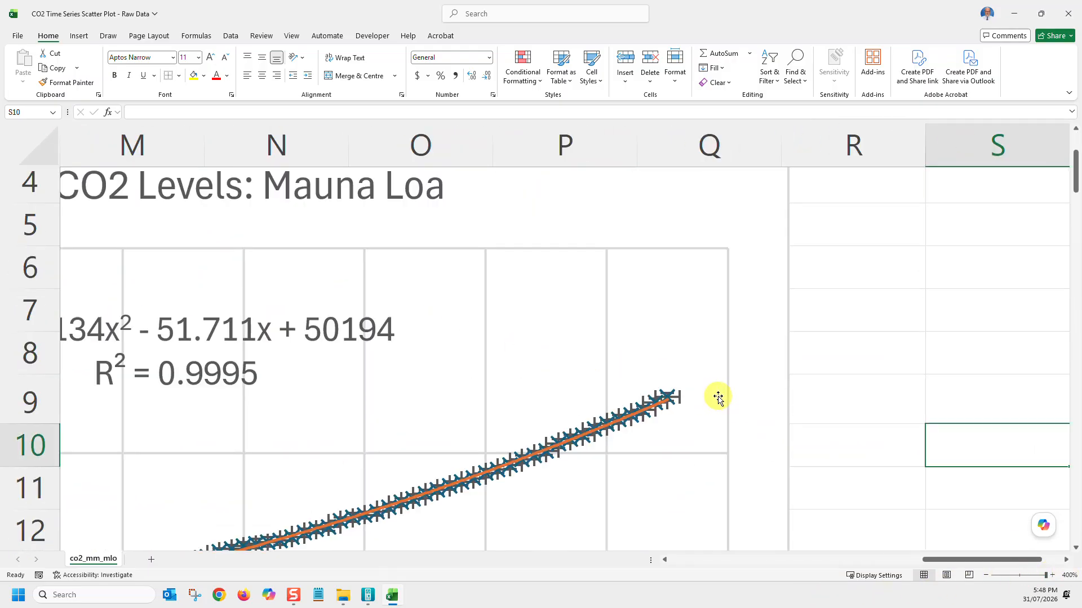
left_click(677, 398)
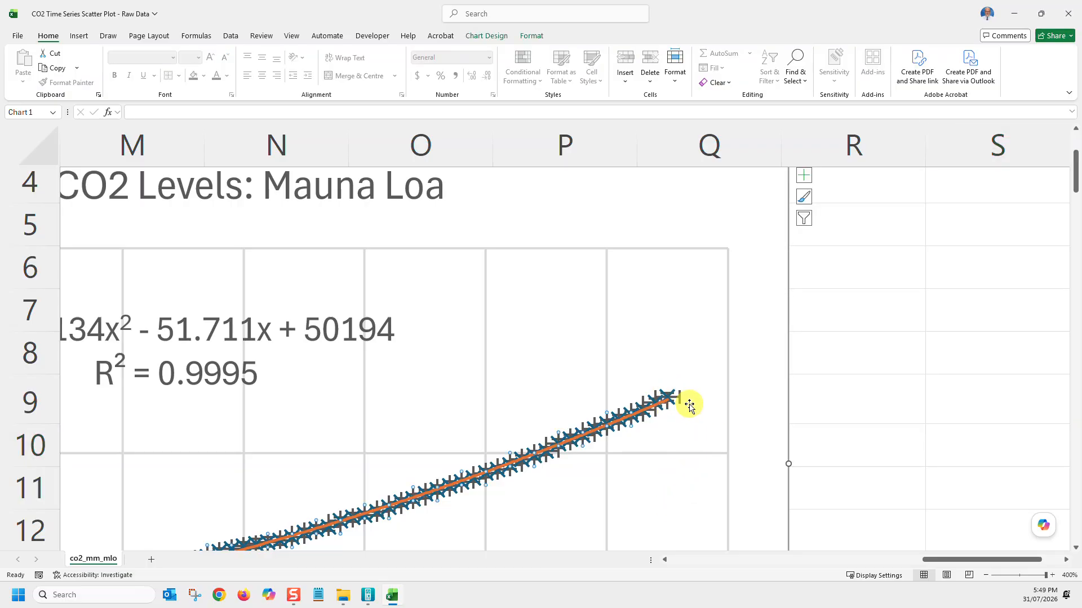
left_click(537, 42)
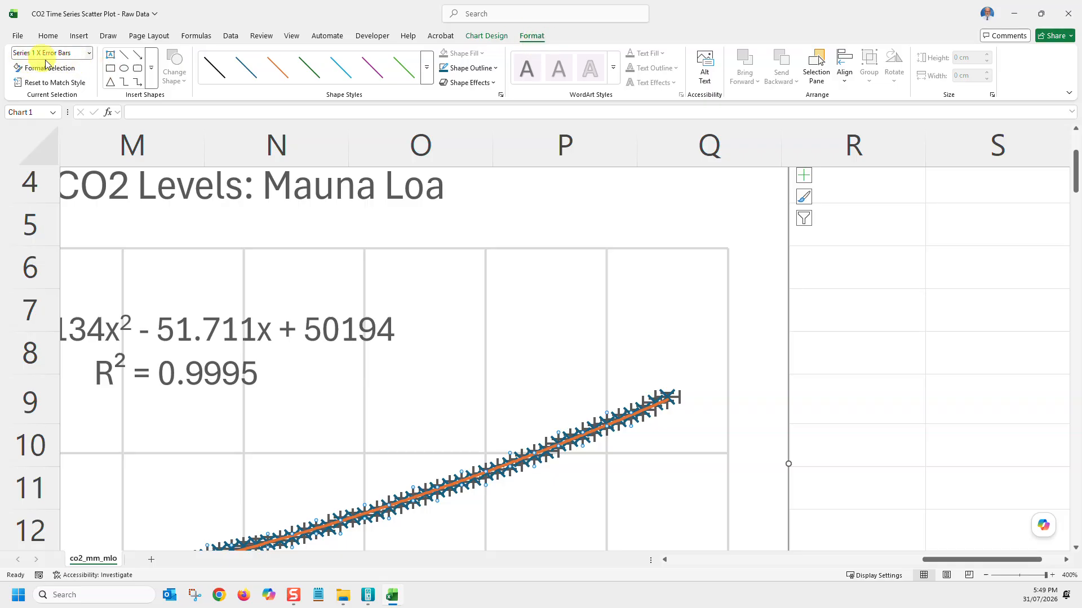
left_click(89, 53)
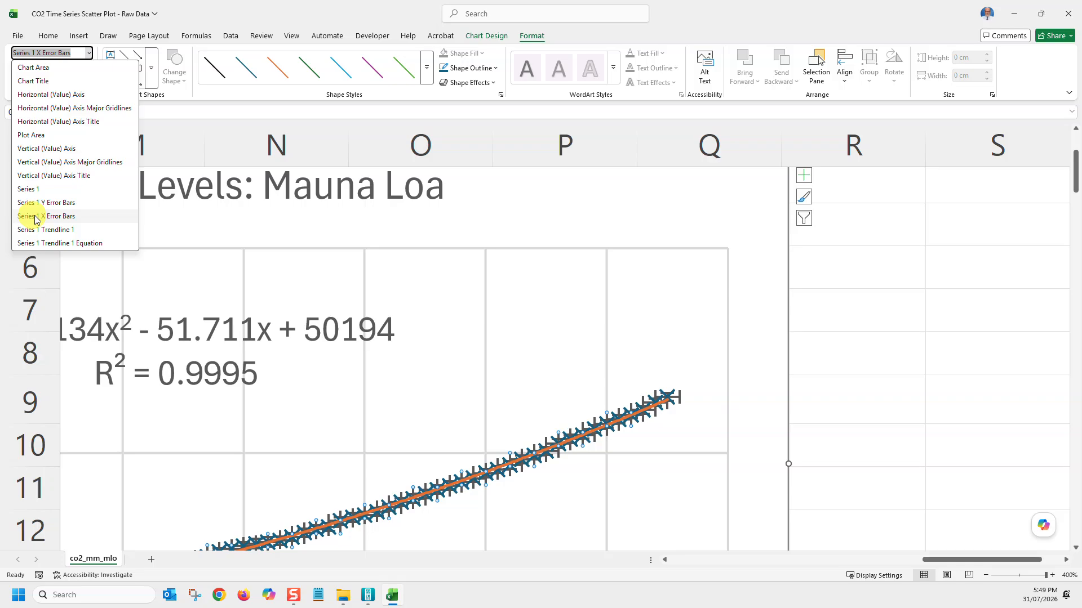
left_click(54, 216)
left_click(49, 67)
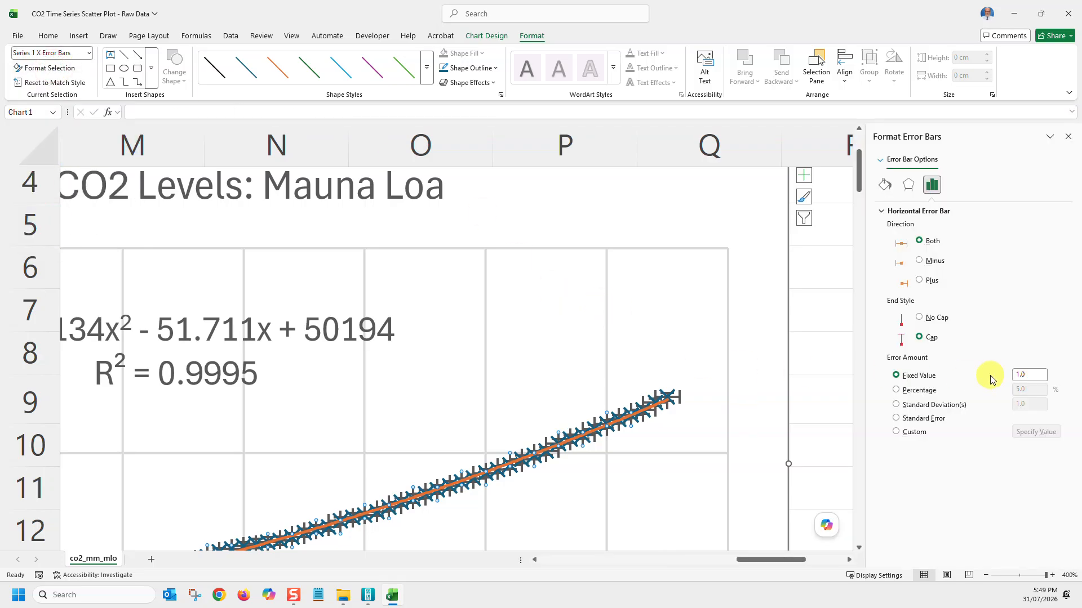
left_click(1030, 376)
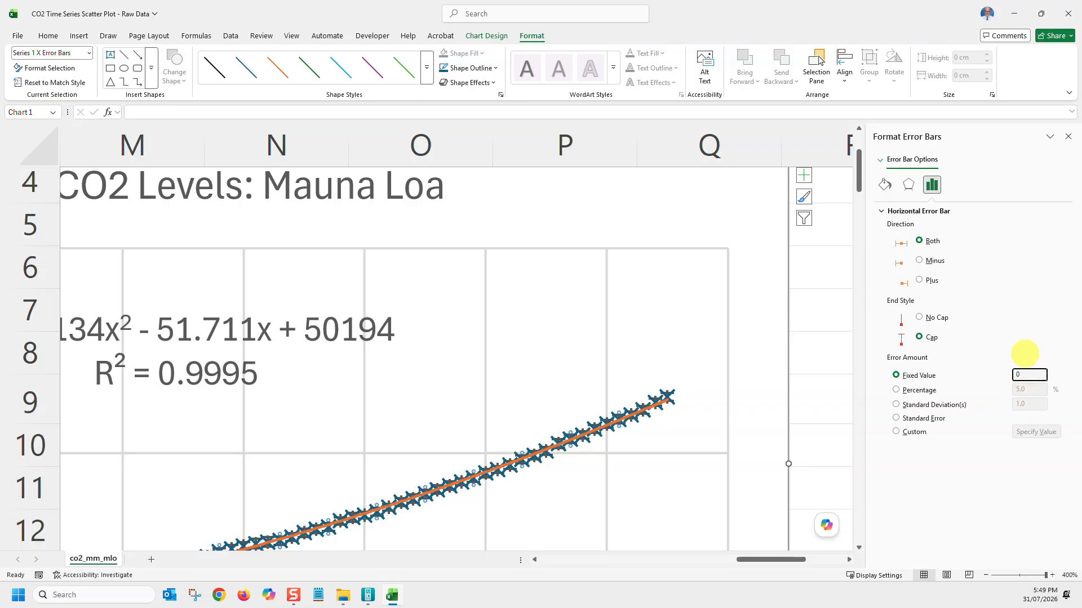
left_click(829, 324)
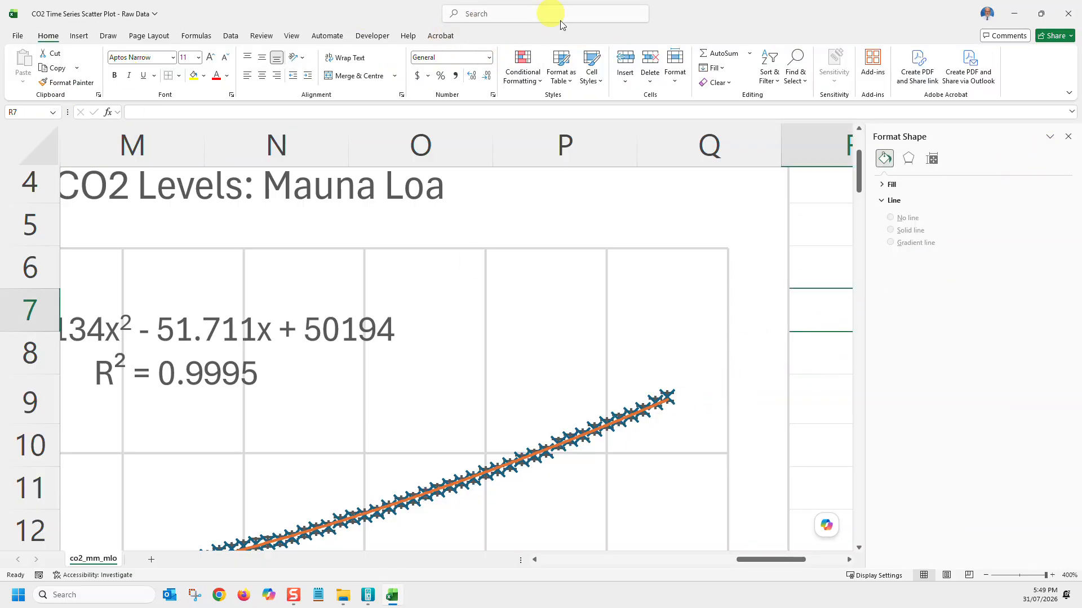
Reduce the built-in marker size of Series 1 in the CO2 Levels chart to 0
left_click(608, 202)
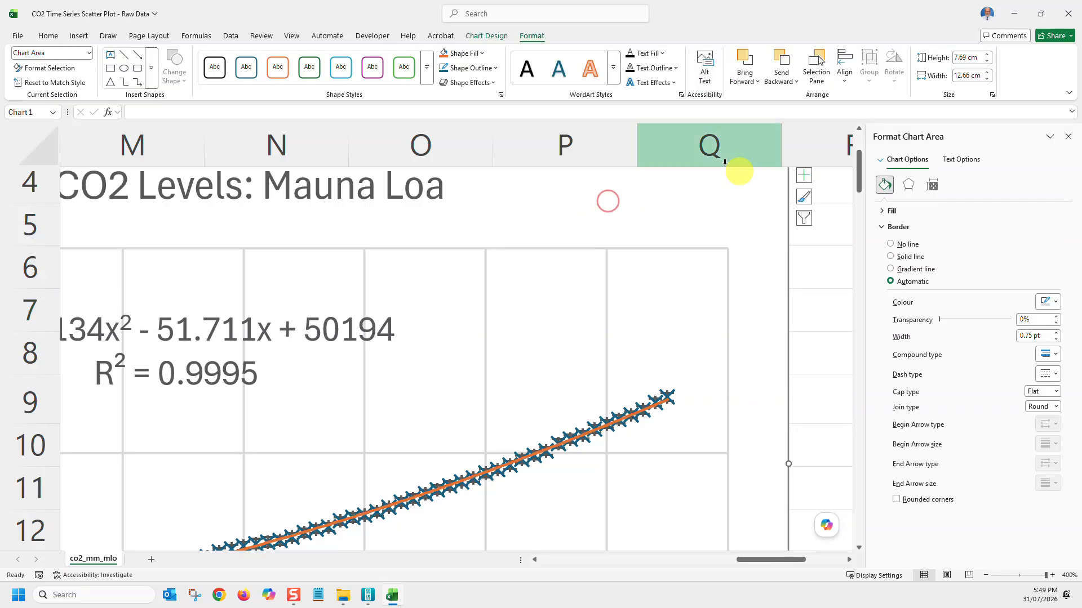
left_click(88, 53)
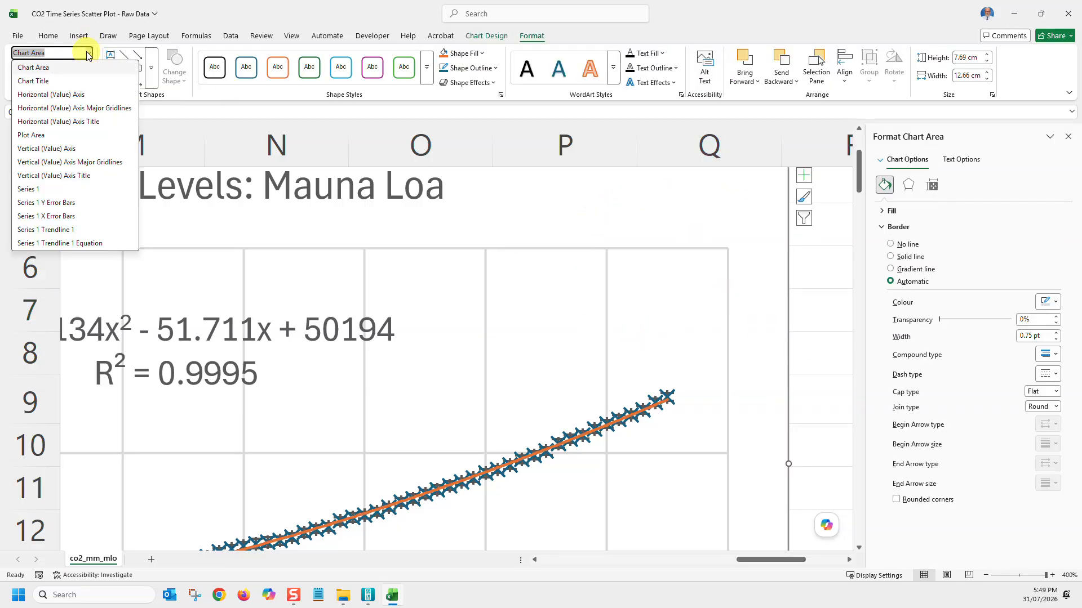
left_click(27, 189)
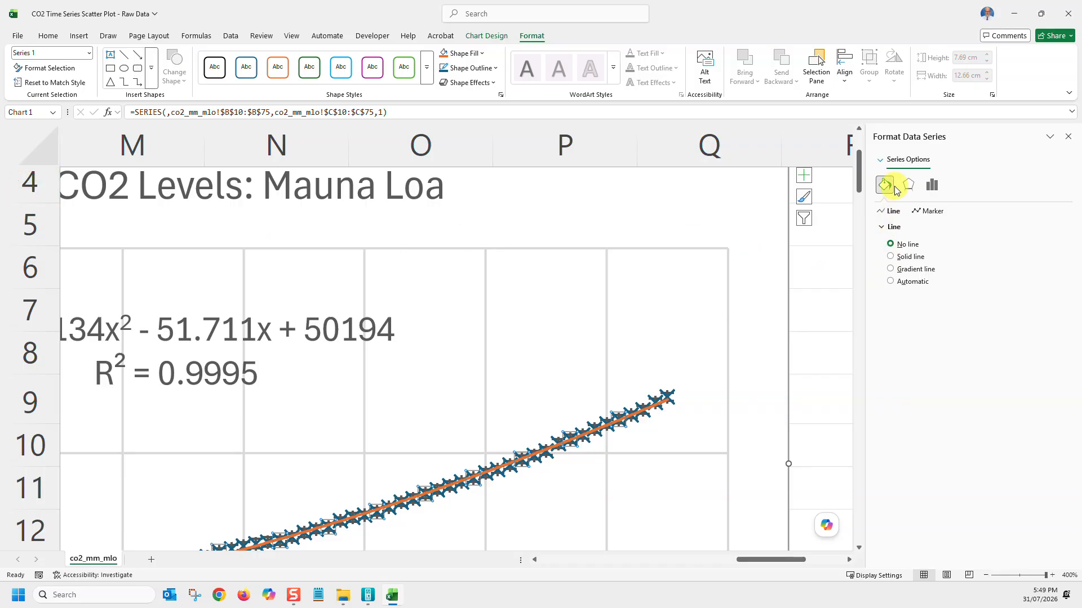
left_click(928, 211)
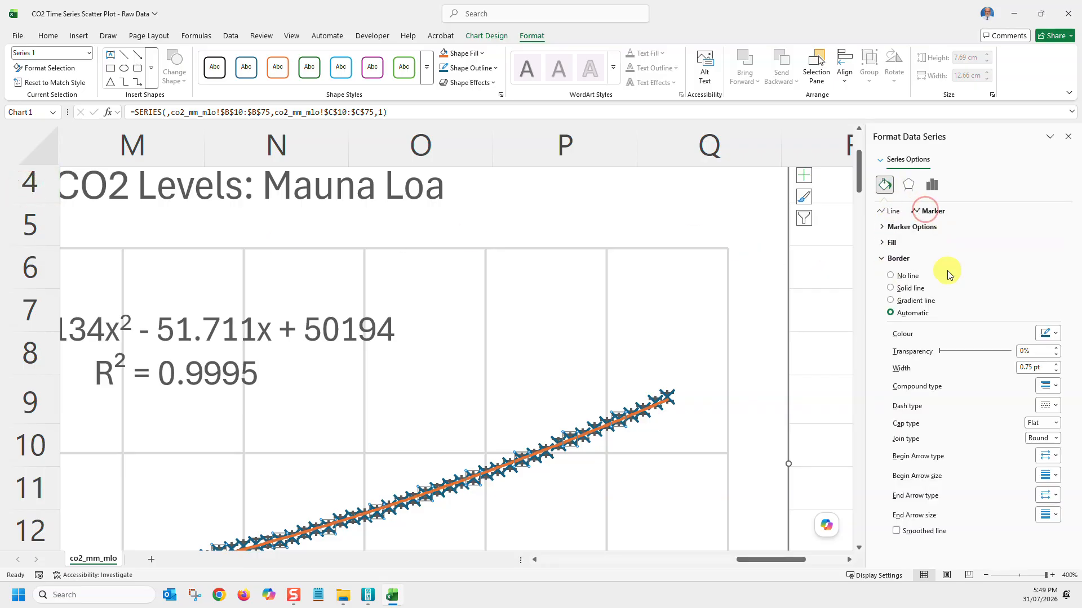
left_click(882, 230)
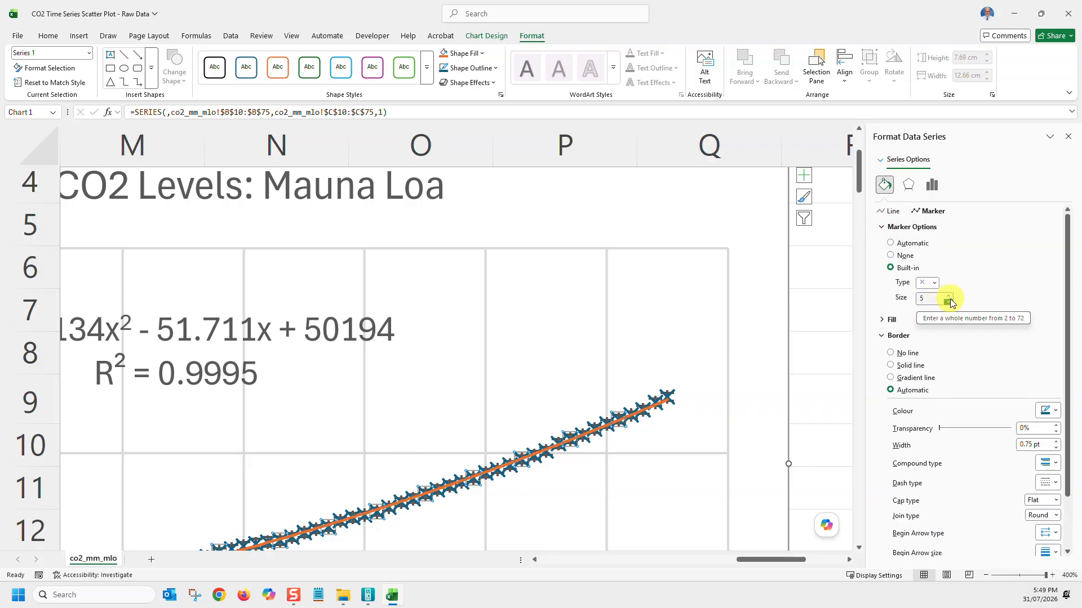
left_click(948, 303)
left_click(948, 302)
left_click(948, 302)
left_click(948, 303)
left_click(948, 303)
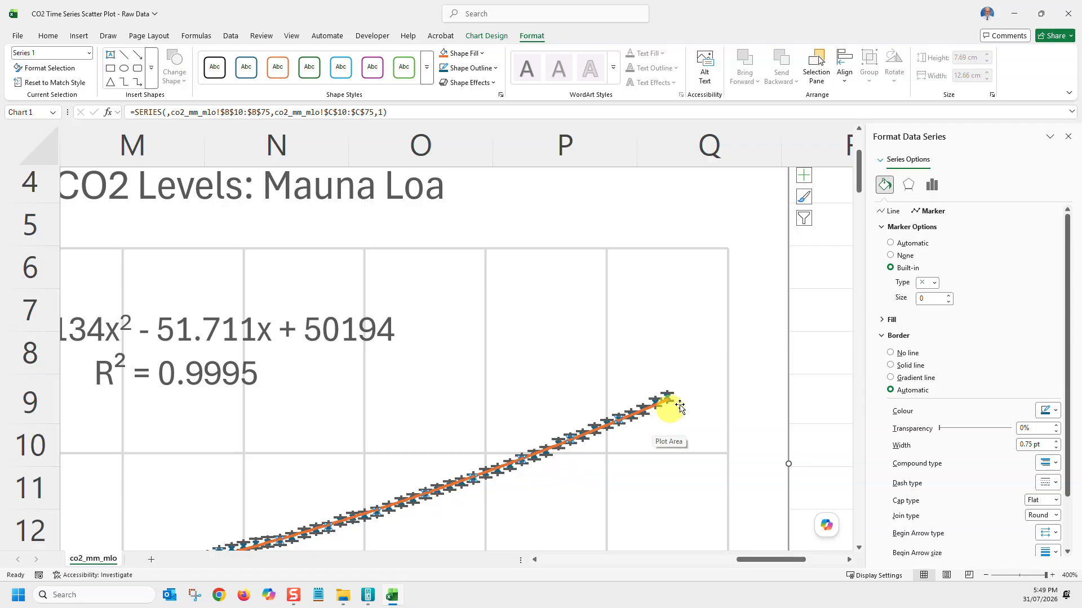
left_click(1069, 138)
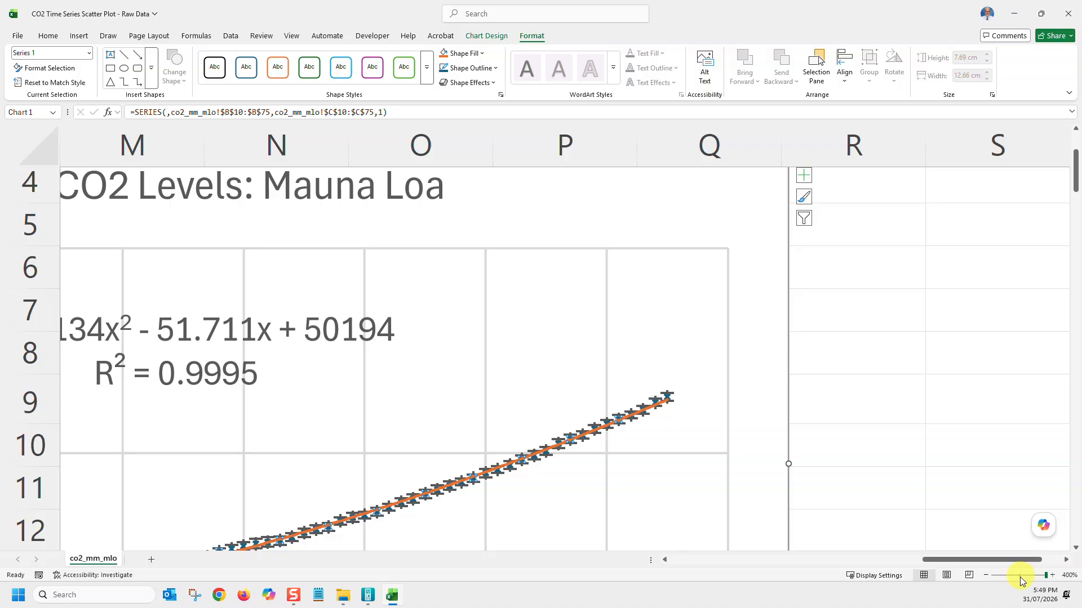
left_click(1023, 578)
left_click(994, 301)
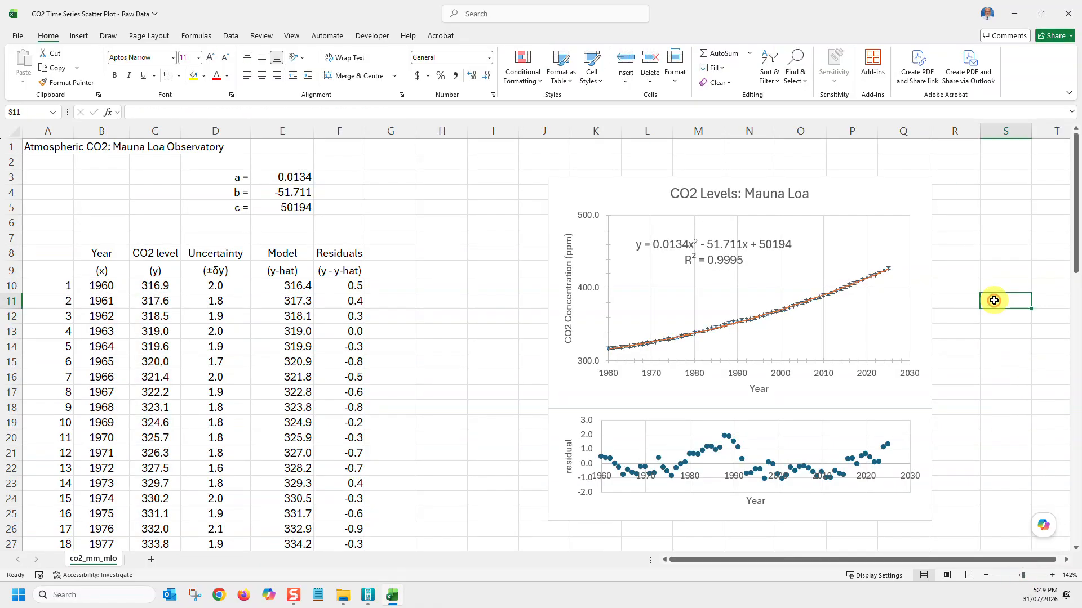